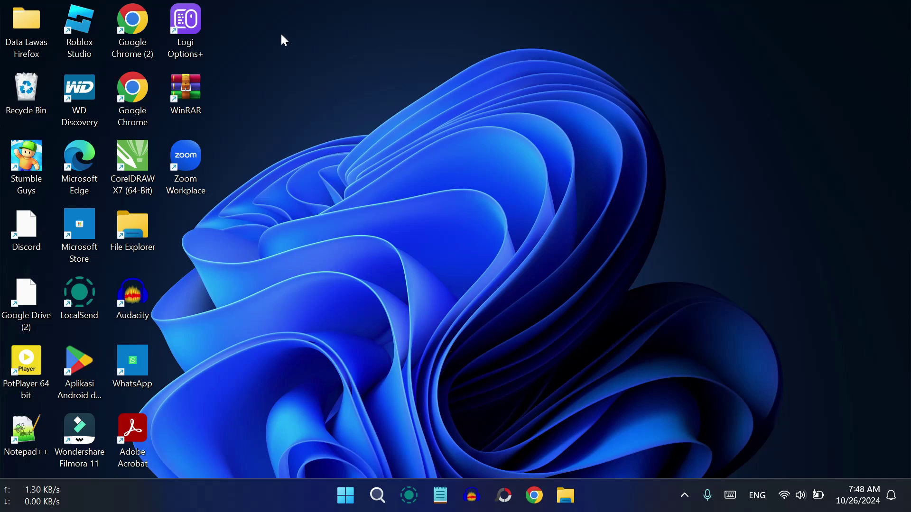
pyautogui.moveTo(272, 27); pyautogui.dragTo(405, 327)
pyautogui.moveTo(255, 13); pyautogui.dragTo(193, 470)
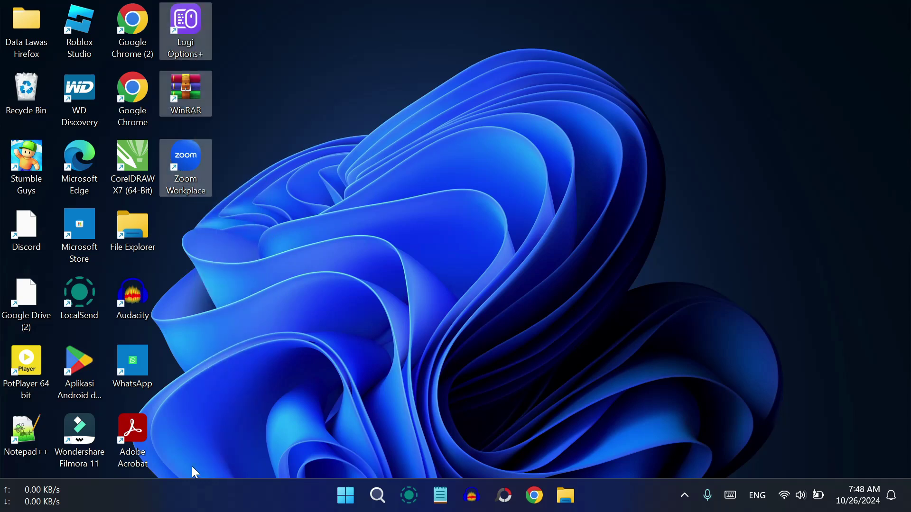
pyautogui.click(387, 240)
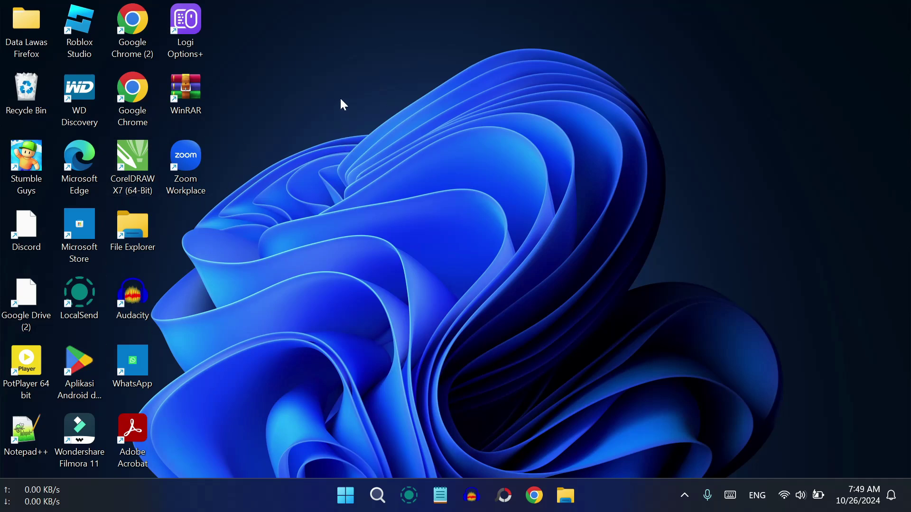
# Hide all desktop icons by turning off the Show desktop icons option
pyautogui.rightClick(323, 93)
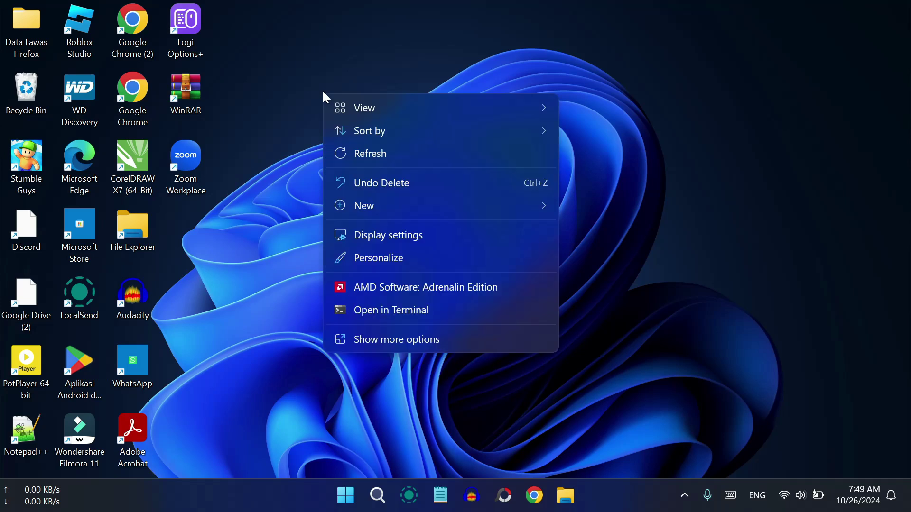
pyautogui.moveTo(434, 107)
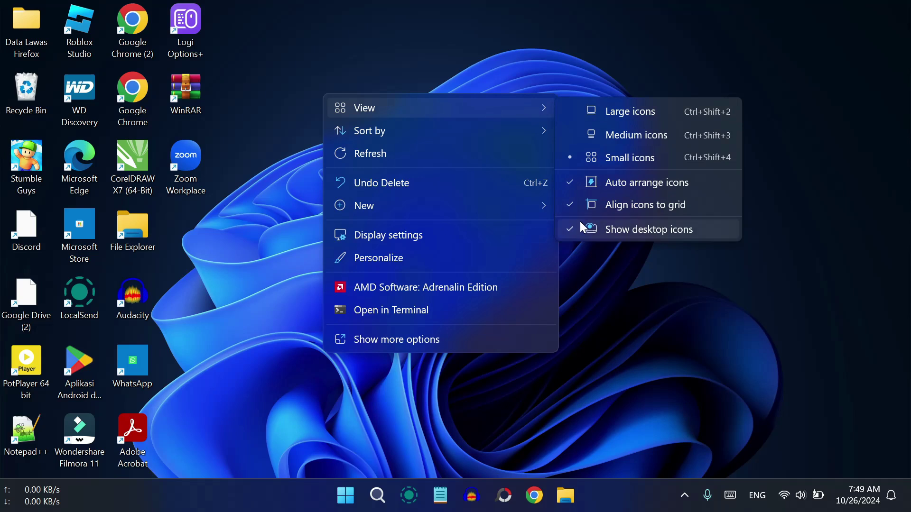
pyautogui.click(604, 234)
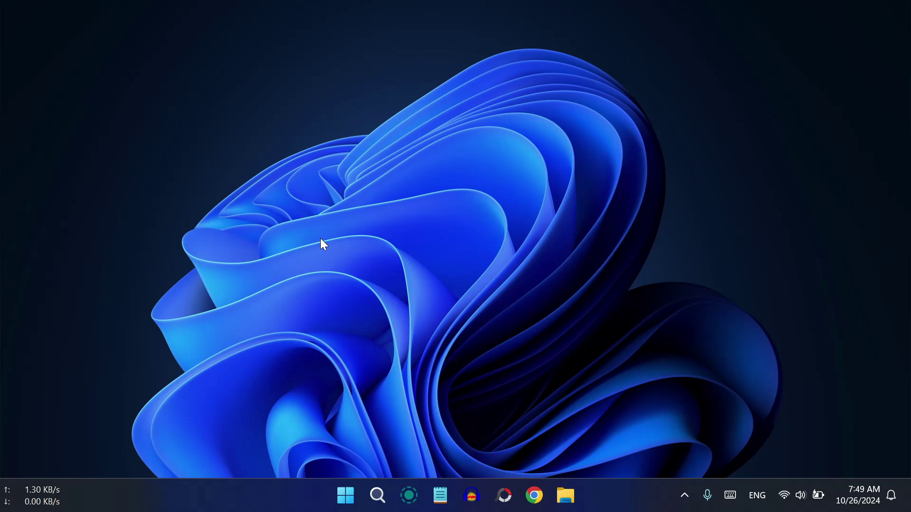
# Bring back all desktop icons by turning the Show desktop icons option on again
pyautogui.rightClick(333, 62)
pyautogui.moveTo(504, 78)
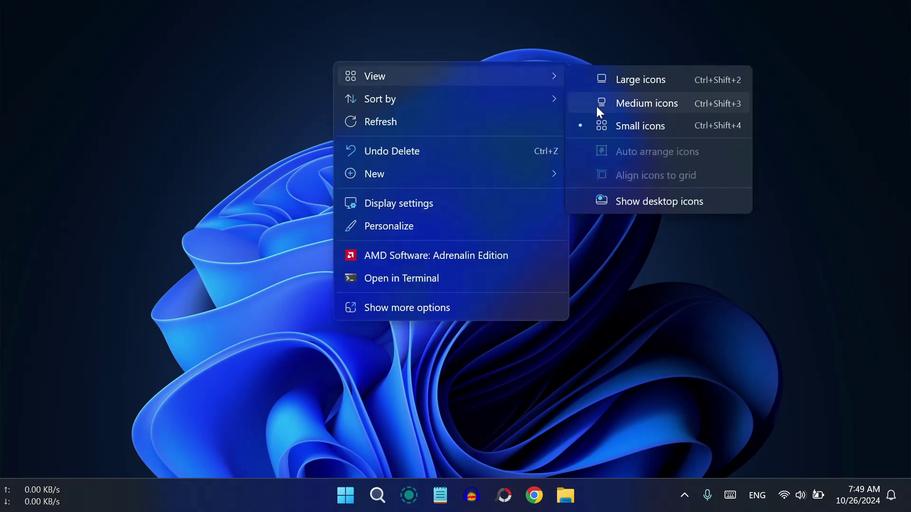
pyautogui.click(651, 207)
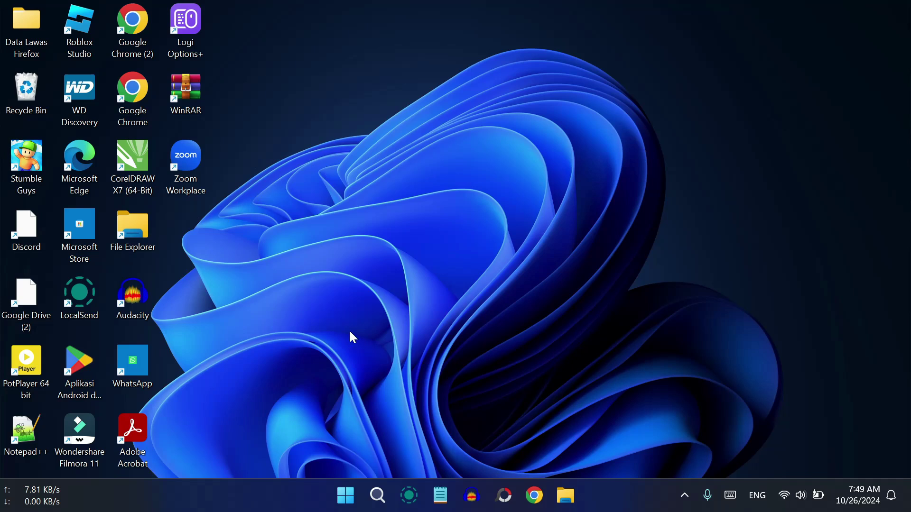
# Search Windows for "file explo" and open File Explorer Options
pyautogui.click(345, 496)
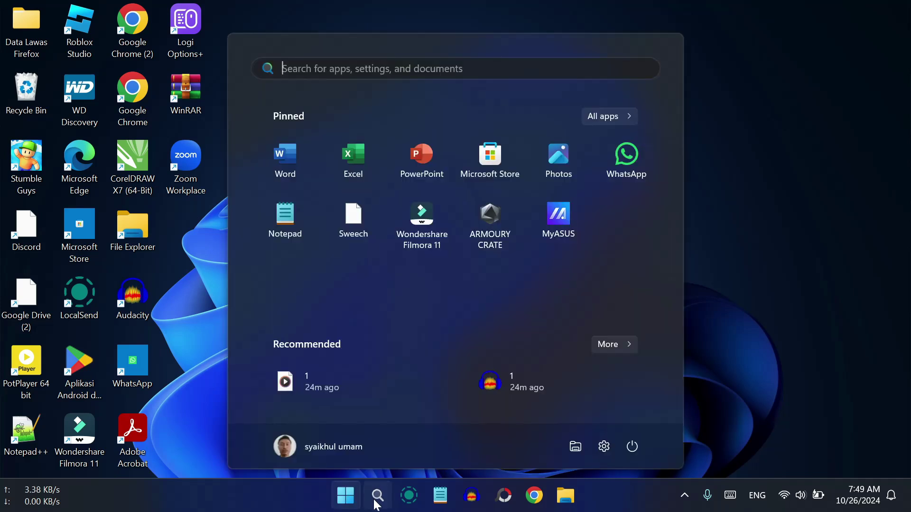
pyautogui.click(377, 501)
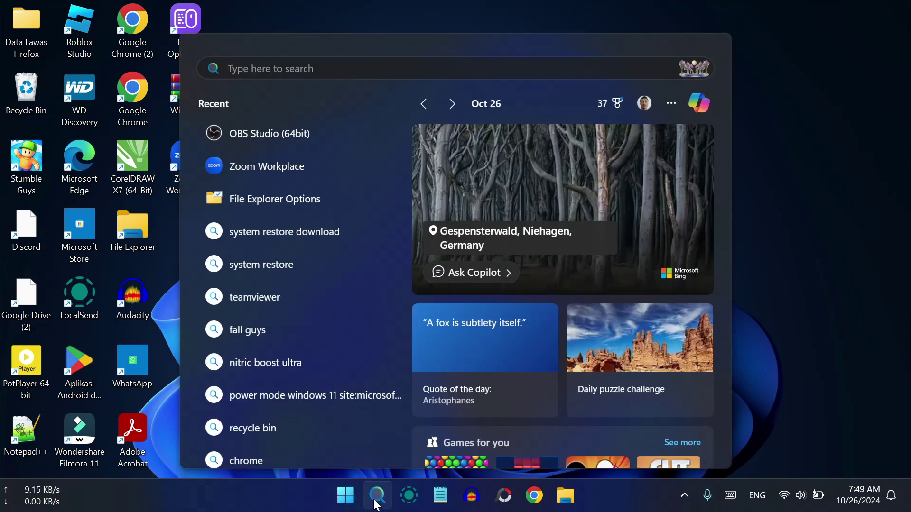
pyautogui.write('file')
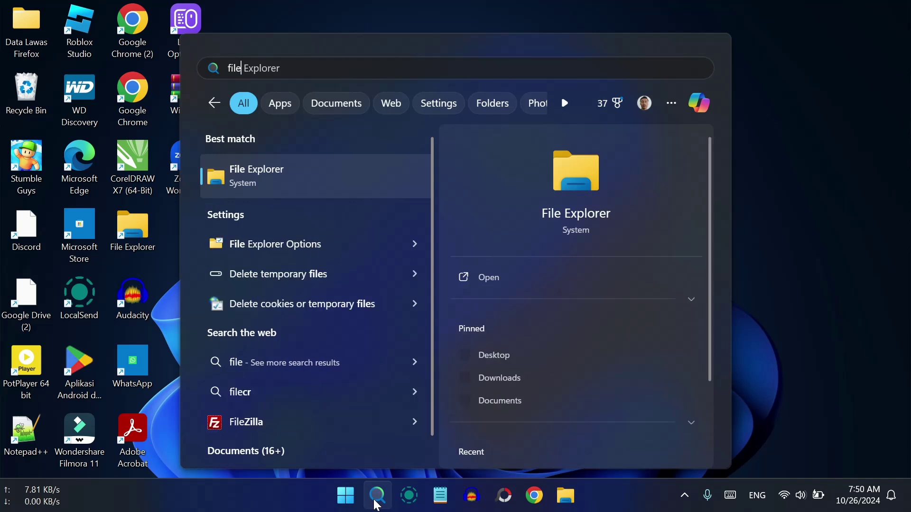
pyautogui.write(' xplo')
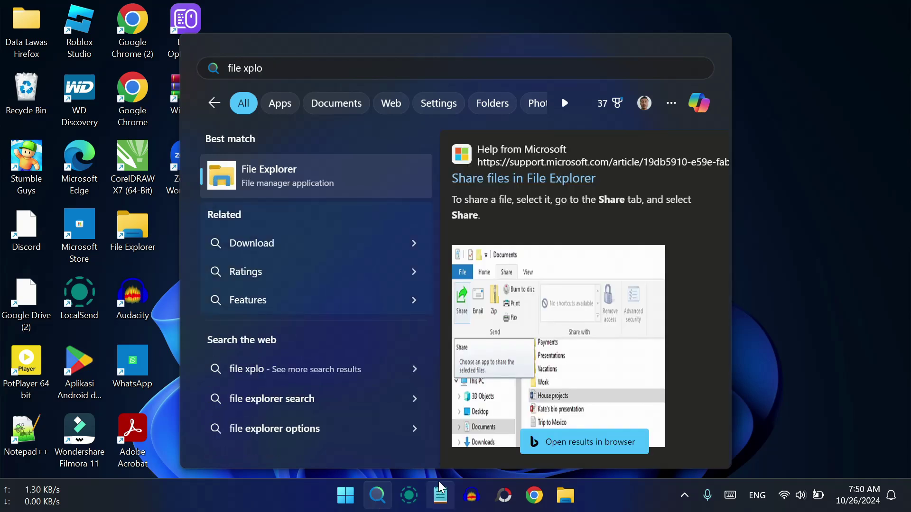
pyautogui.press('BackSpace')
pyautogui.press('BackSpace')
pyautogui.press('BackSpace')
pyautogui.press('BackSpace')
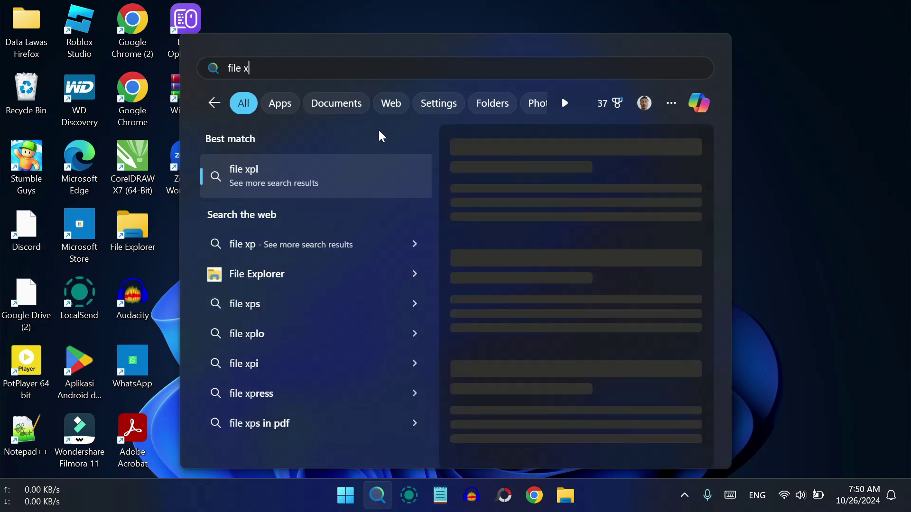
pyautogui.write('explo')
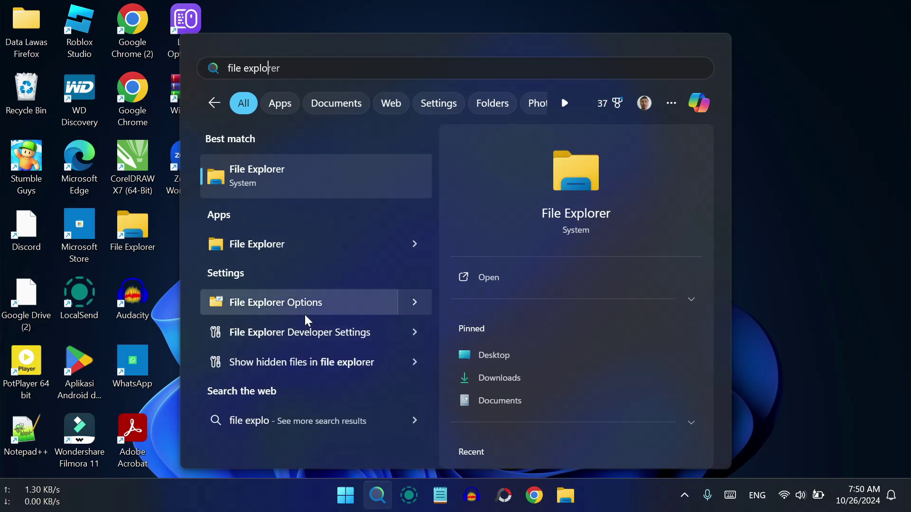
pyautogui.click(294, 305)
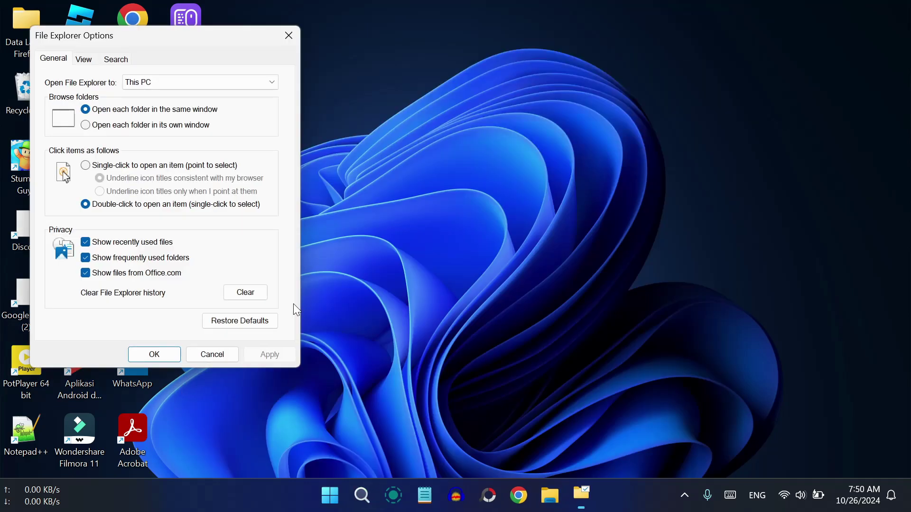
# Set the view options to "Don't show hidden files, folders, or drives", apply the change and close the dialog
pyautogui.moveTo(209, 41); pyautogui.dragTo(446, 69)
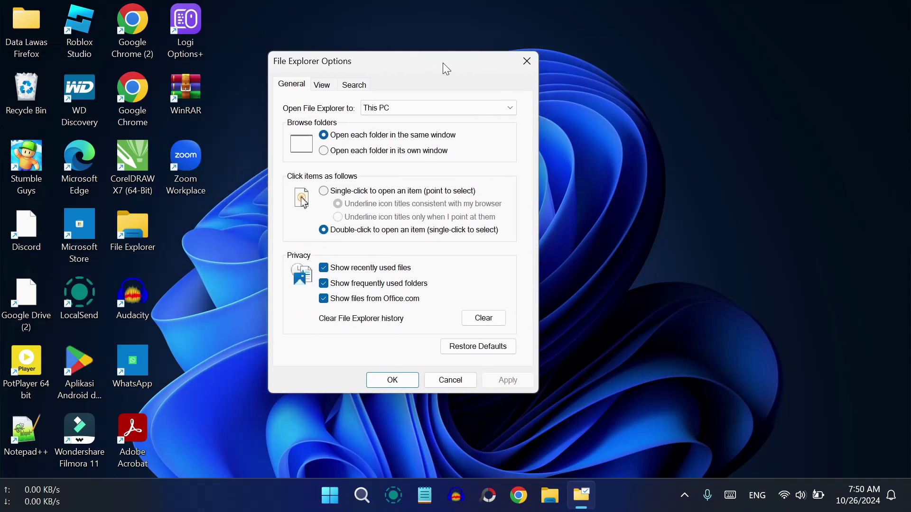
pyautogui.click(322, 85)
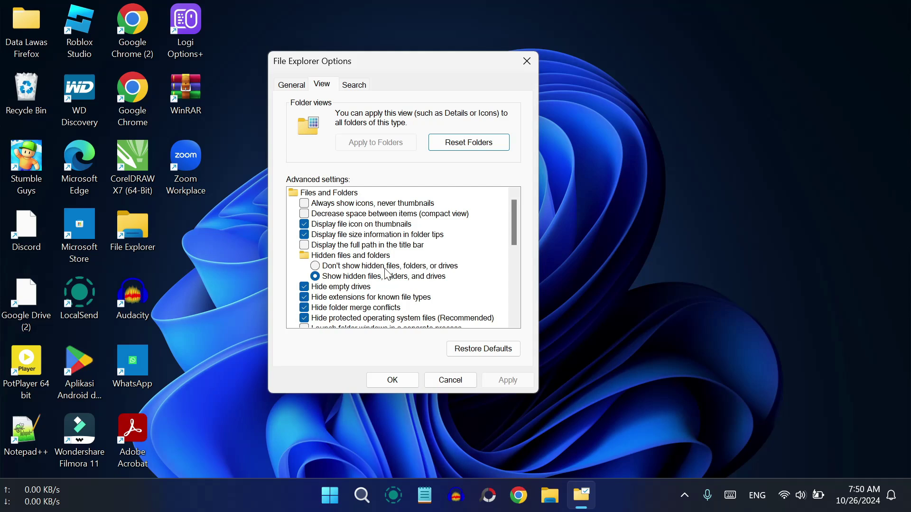
pyautogui.click(318, 267)
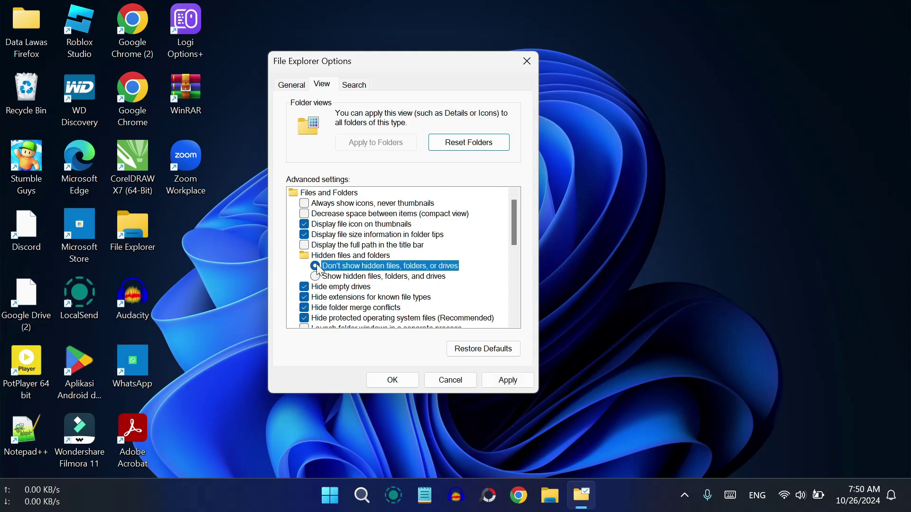
pyautogui.click(501, 381)
pyautogui.click(387, 379)
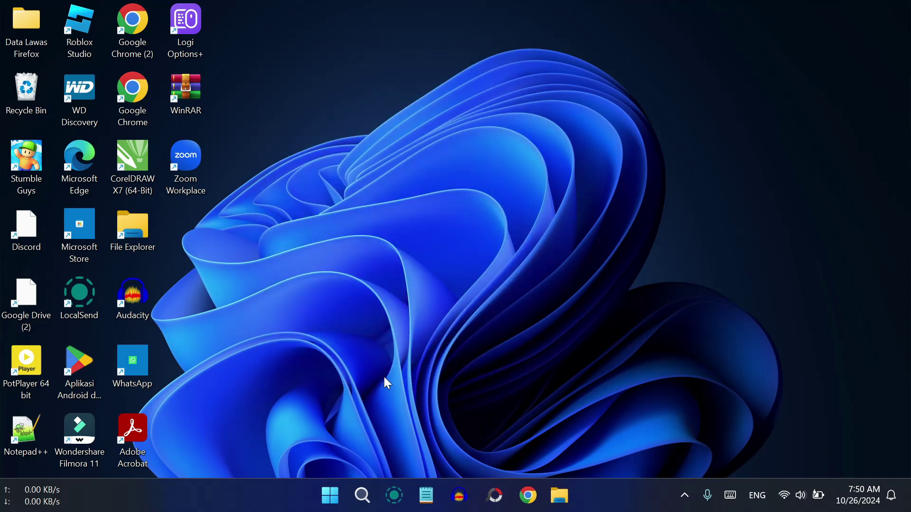
# Hide the Zoom Workplace desktop shortcut by enabling the Hidden attribute in its properties
pyautogui.rightClick(190, 159)
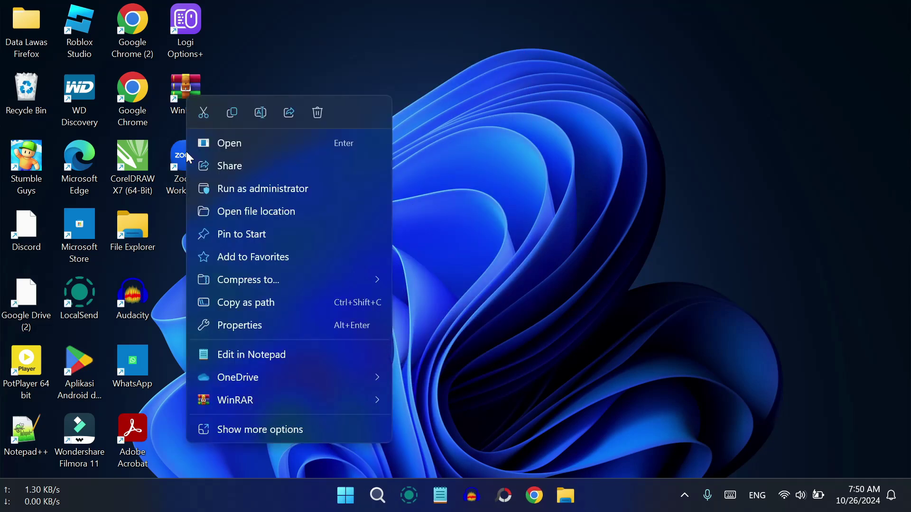
pyautogui.click(250, 325)
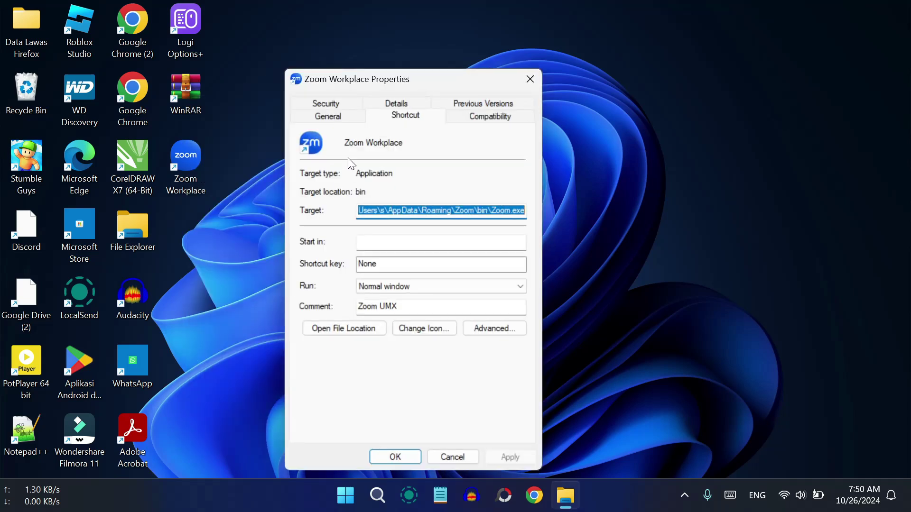
pyautogui.click(334, 119)
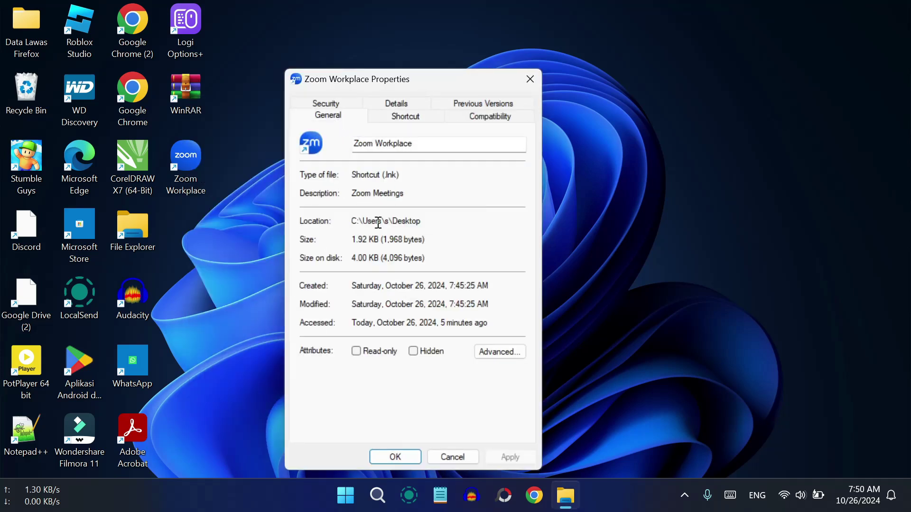
pyautogui.click(409, 352)
pyautogui.click(509, 458)
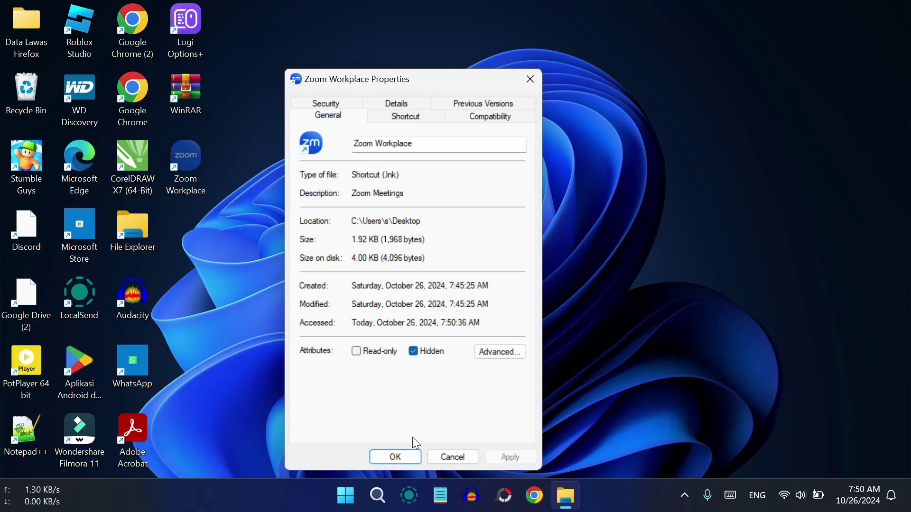
pyautogui.click(386, 458)
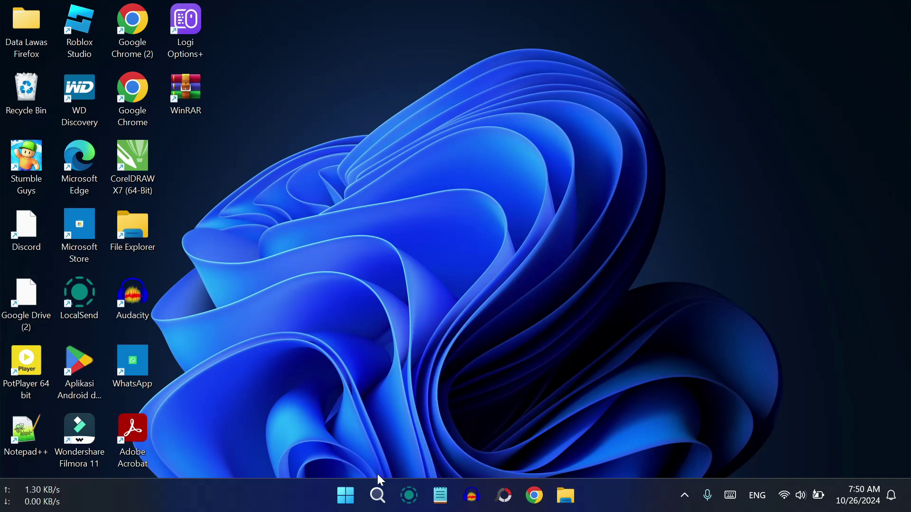
# Reopen File Explorer Options, set the view to "Show hidden files, folders, and drives" and apply it
pyautogui.click(376, 495)
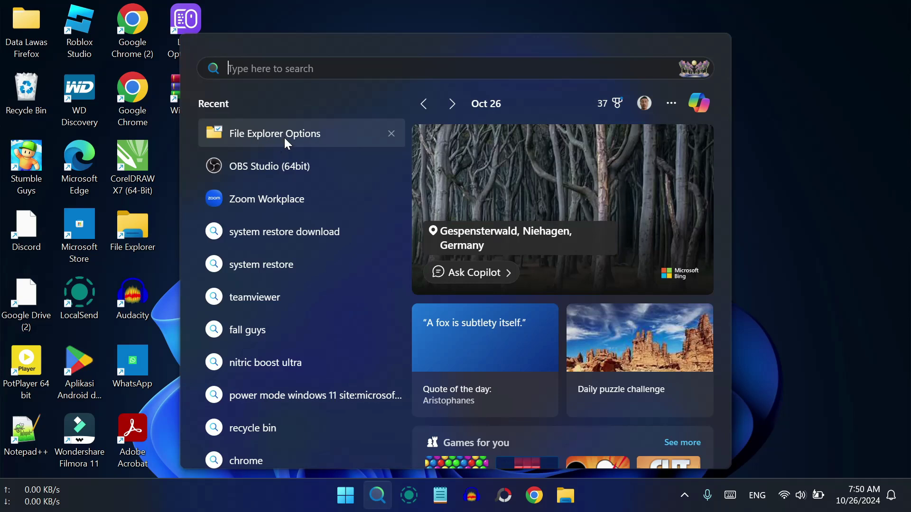
pyautogui.click(297, 135)
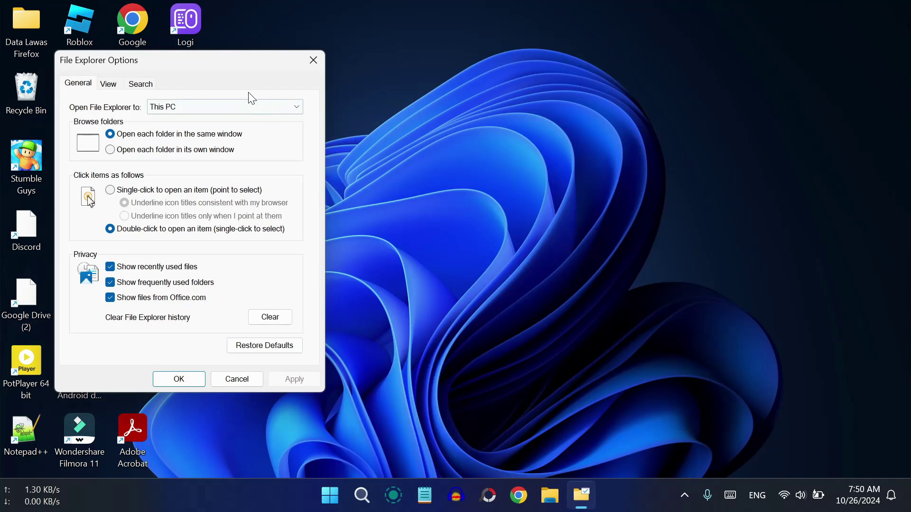
pyautogui.moveTo(223, 62); pyautogui.dragTo(463, 88)
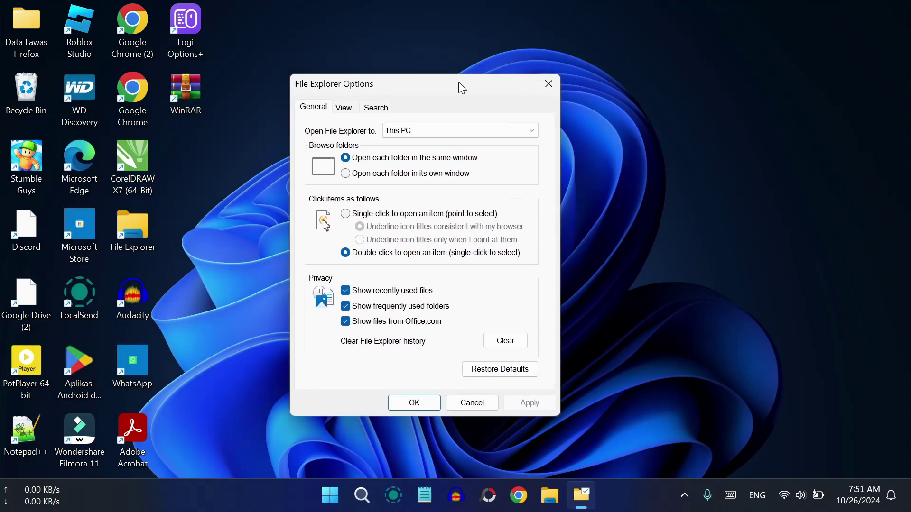
pyautogui.click(343, 107)
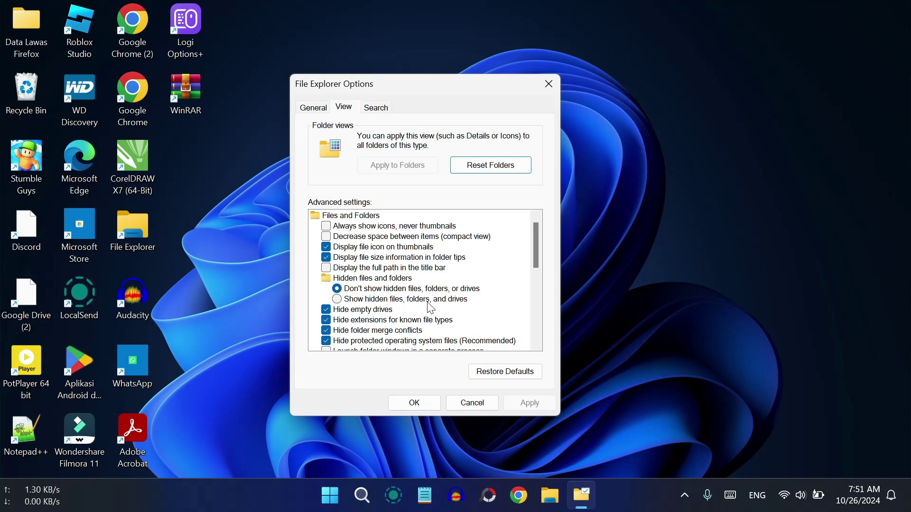
pyautogui.click(337, 300)
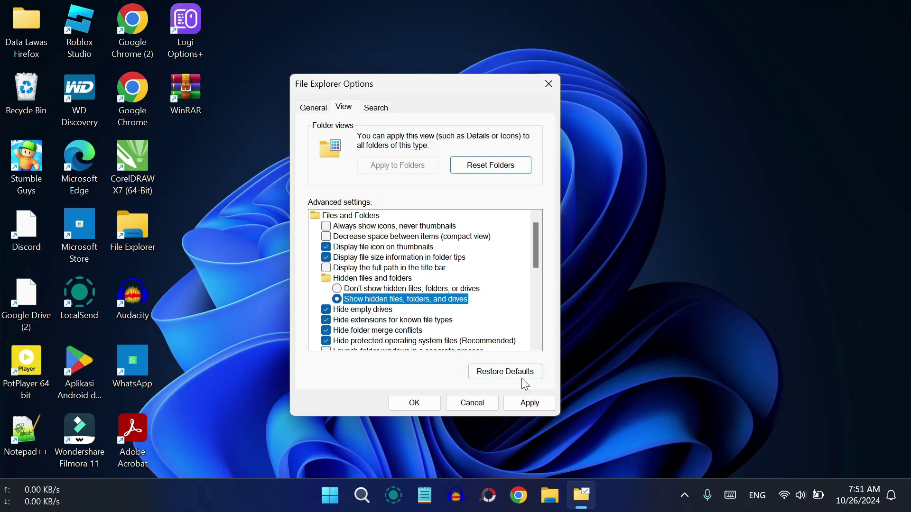
pyautogui.click(529, 402)
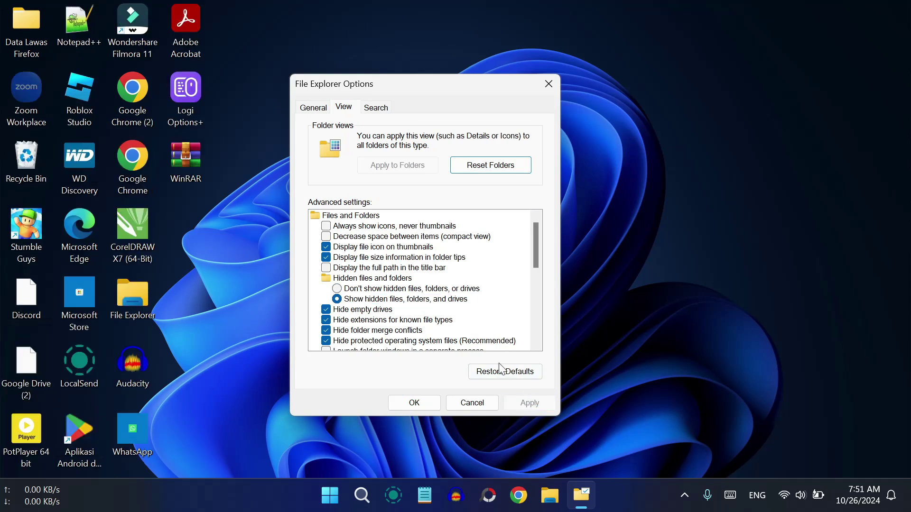
pyautogui.click(414, 404)
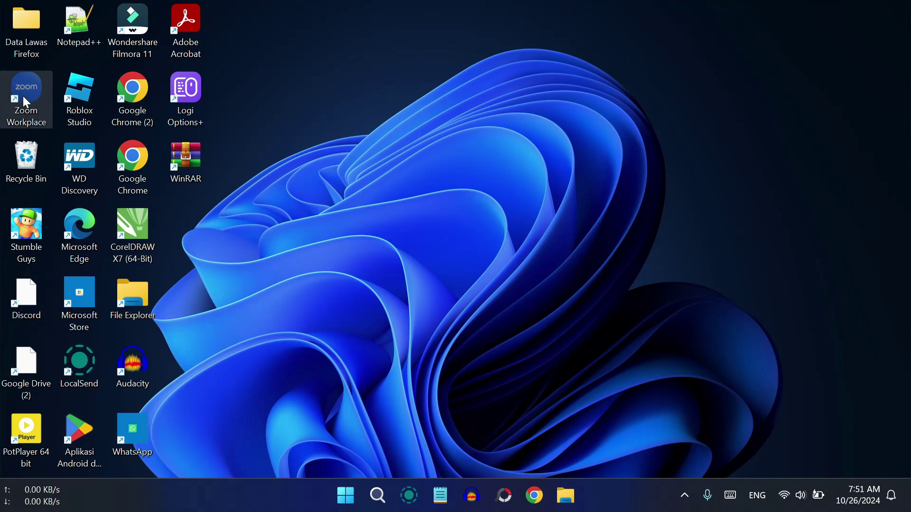
# Move the Zoom Workplace shortcut to just below WinRAR and remove the Hidden attribute in its properties
pyautogui.moveTo(26, 93); pyautogui.dragTo(195, 226)
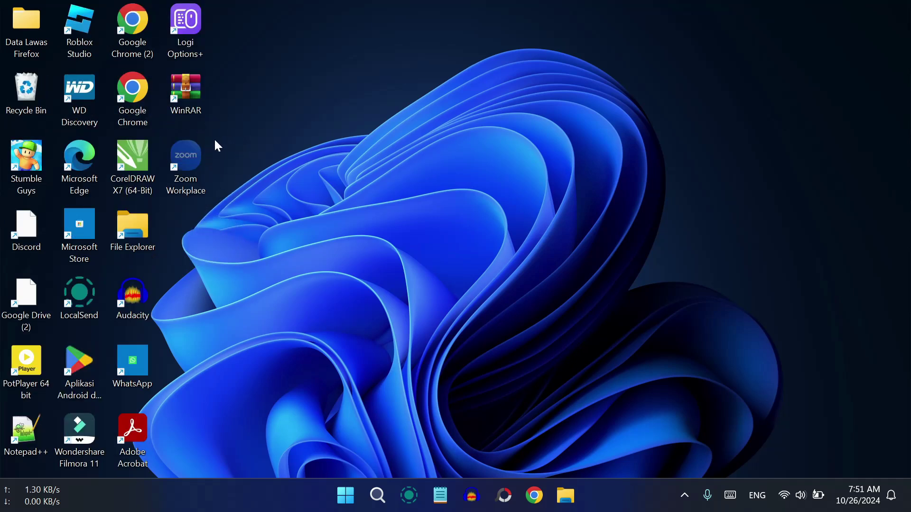
pyautogui.rightClick(181, 157)
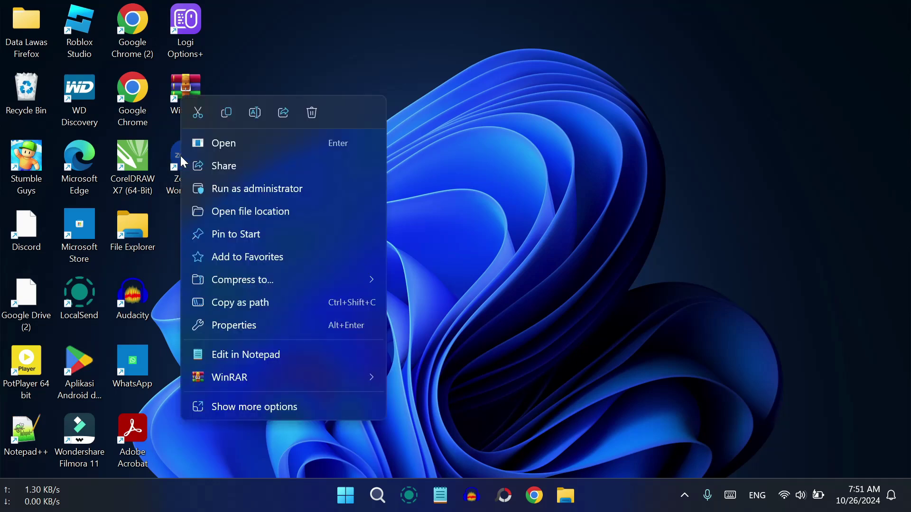
pyautogui.click(243, 324)
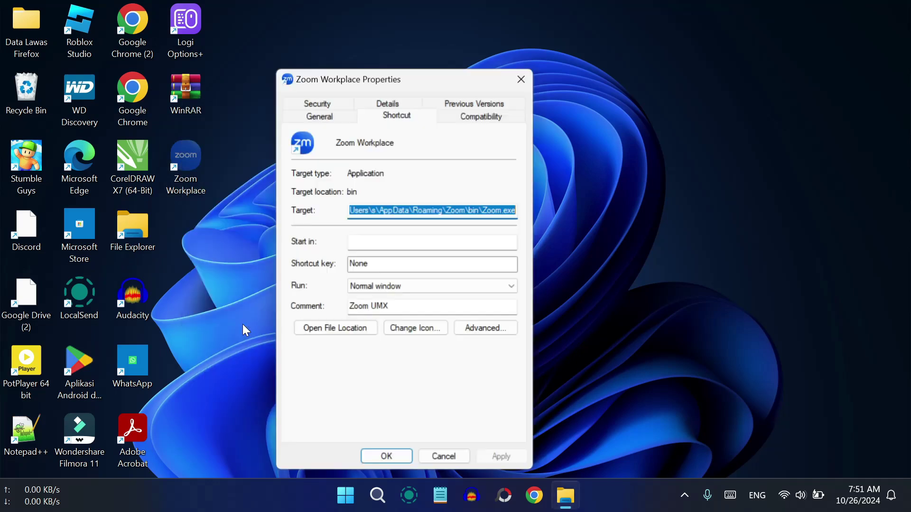
pyautogui.click(320, 119)
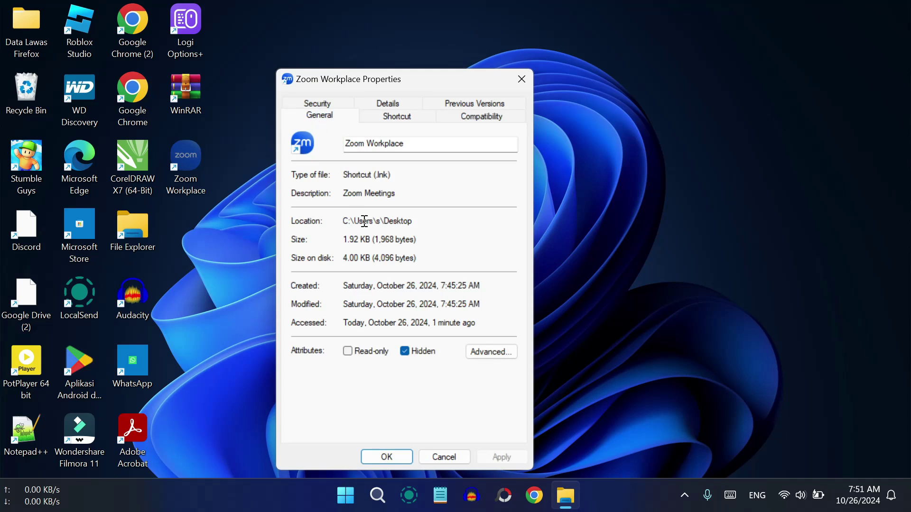
pyautogui.click(405, 351)
pyautogui.click(495, 458)
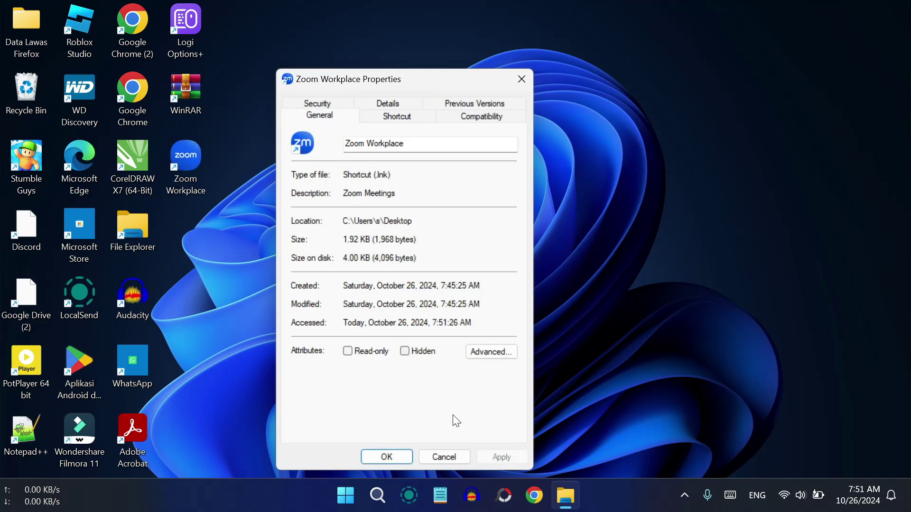
# Confirm the Zoom Workplace properties and delete the Zoom Workplace shortcut from the desktop
pyautogui.click(387, 456)
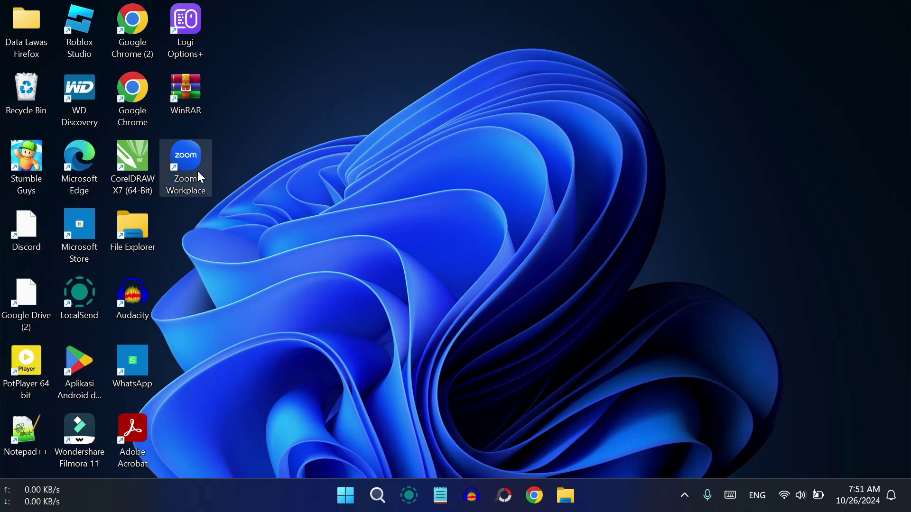
pyautogui.rightClick(186, 157)
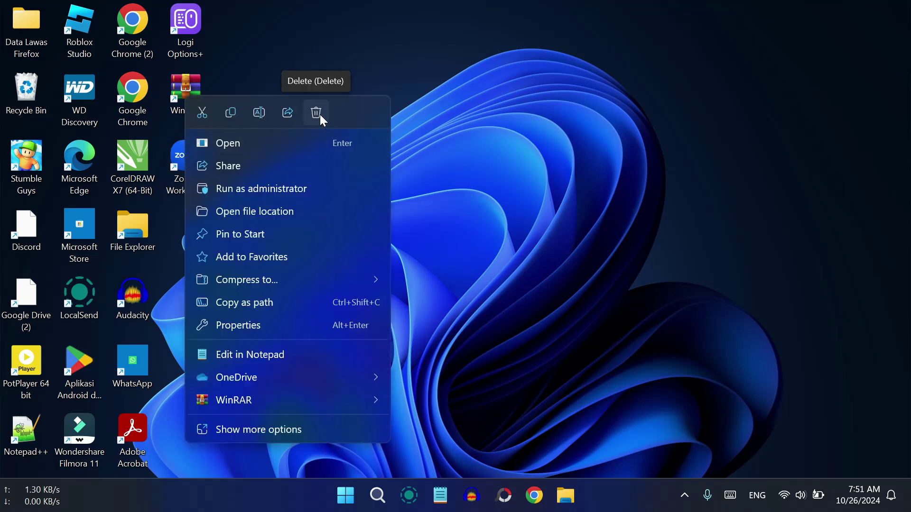
pyautogui.press('Escape')
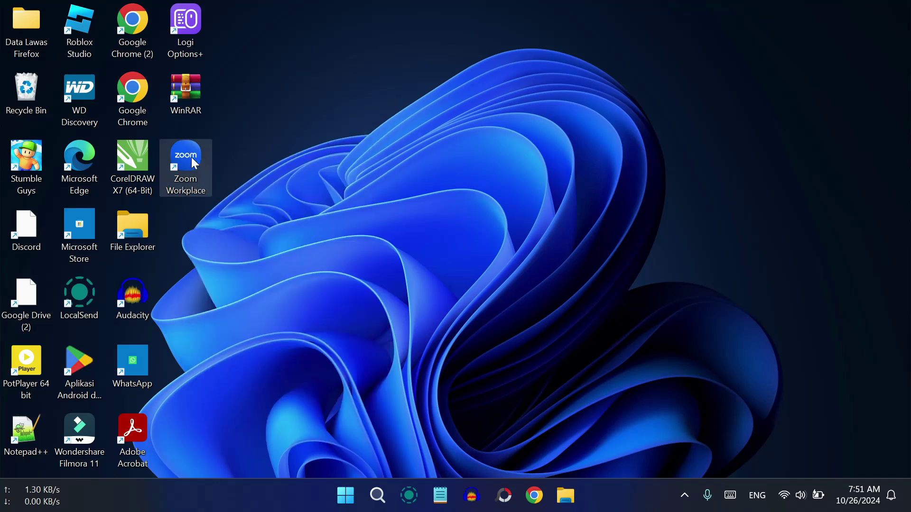
pyautogui.click(351, 85)
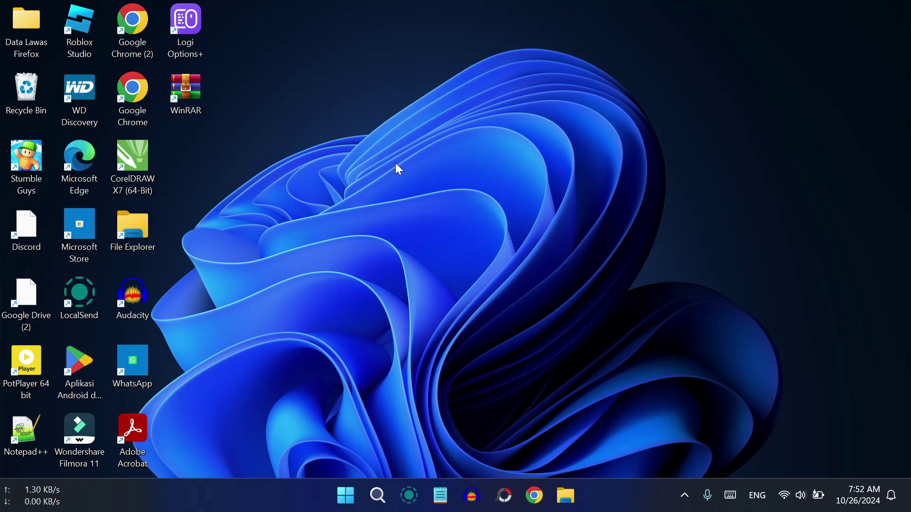
# Search the Start menu for "zoom" and open the file location of the Zoom Workplace app
pyautogui.click(347, 496)
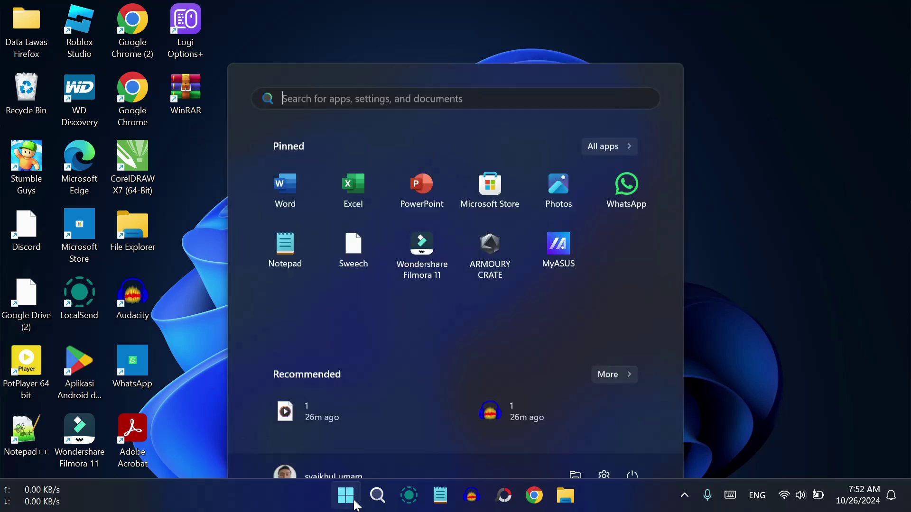
pyautogui.click(366, 498)
pyautogui.click(350, 500)
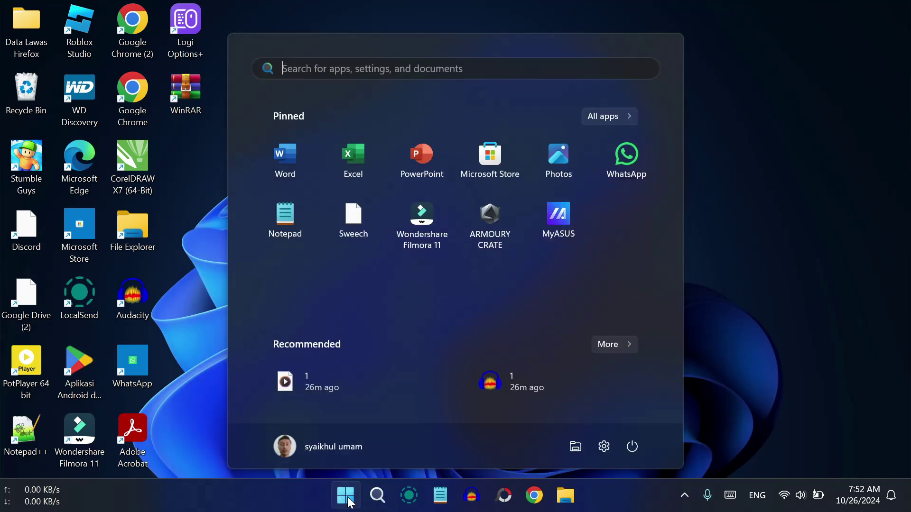
pyautogui.write('zoom')
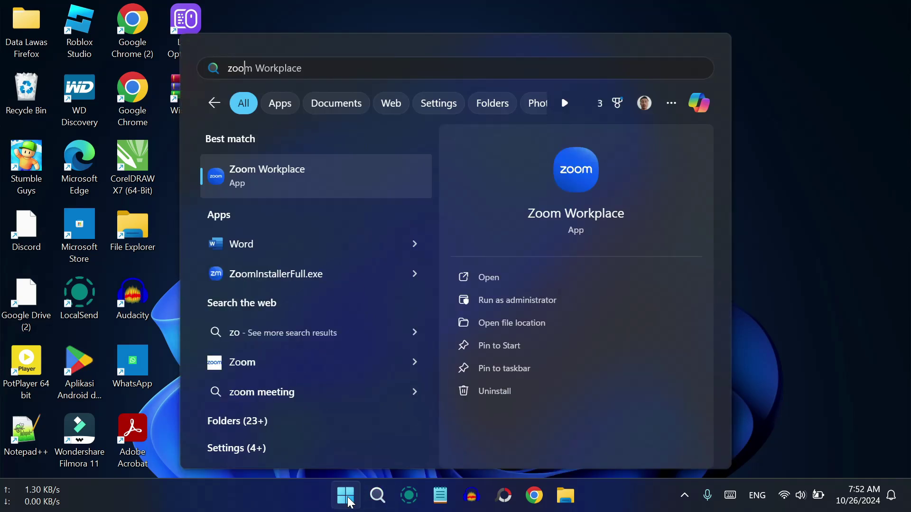
pyautogui.click(287, 182)
pyautogui.rightClick(286, 182)
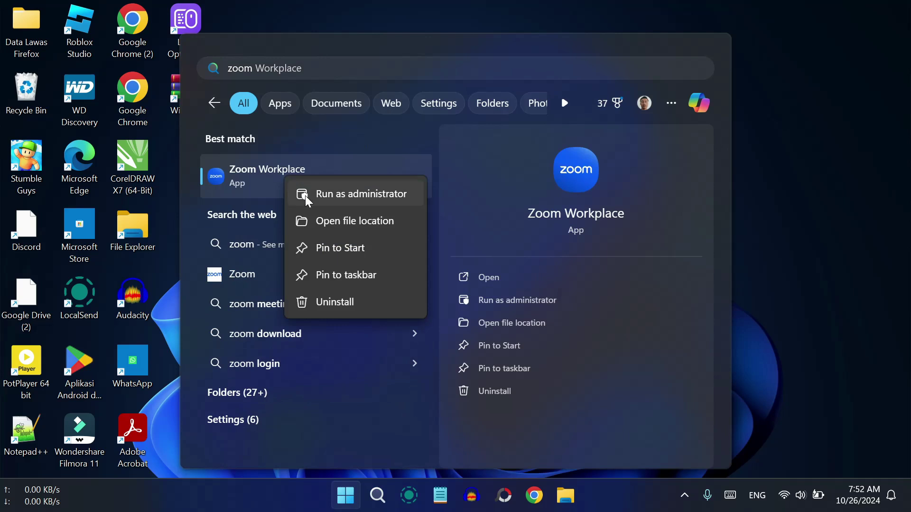
pyautogui.click(322, 228)
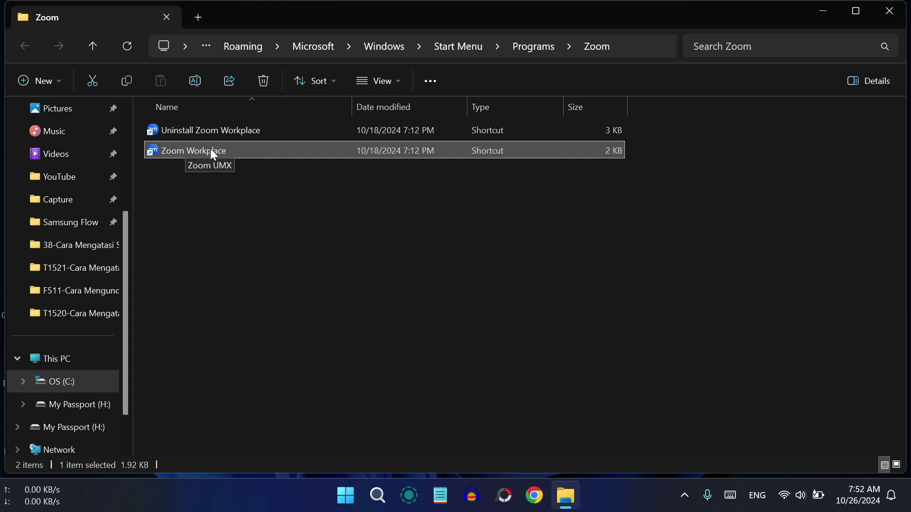
# Send a shortcut of Zoom Workplace from the Zoom folder to the desktop and close the folder window
pyautogui.rightClick(227, 152)
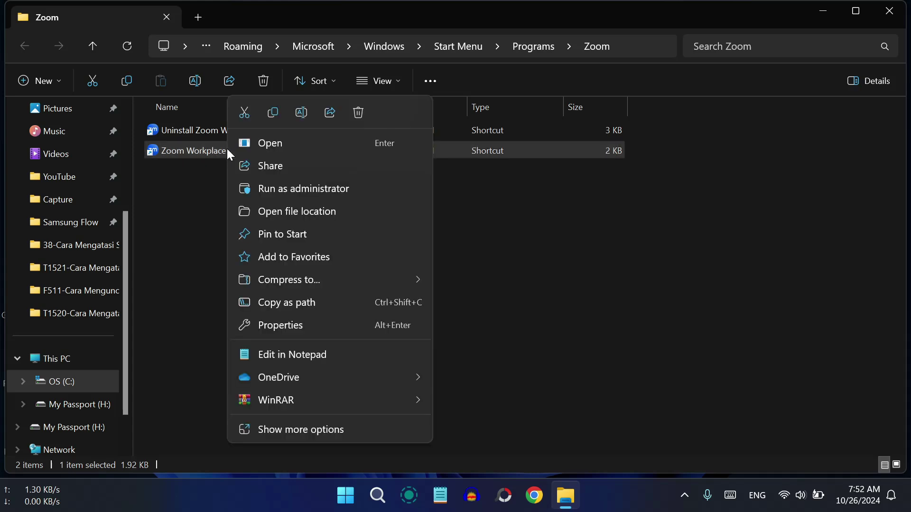
pyautogui.click(304, 432)
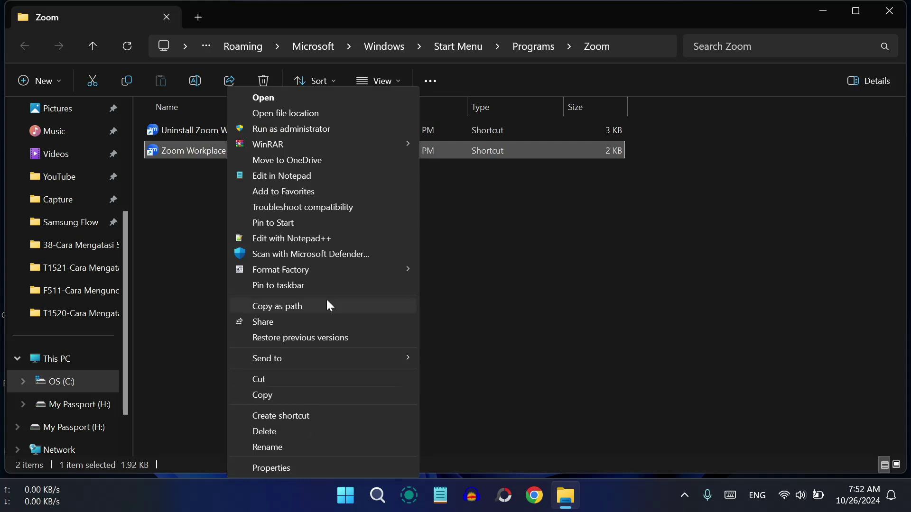
pyautogui.moveTo(341, 360)
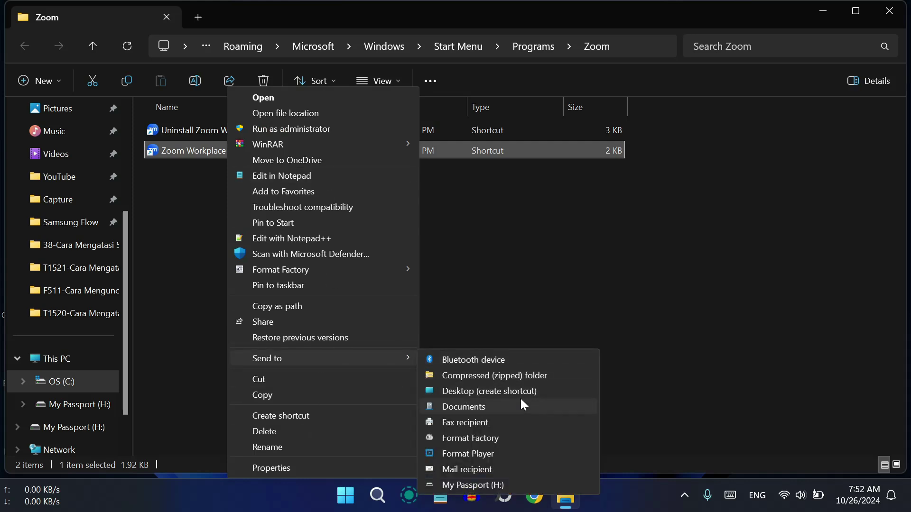
pyautogui.click(479, 392)
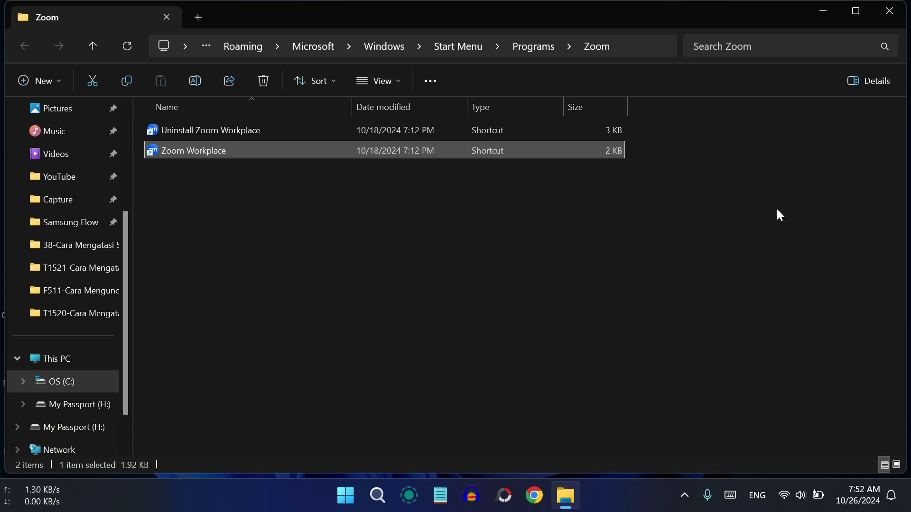
pyautogui.click(885, 12)
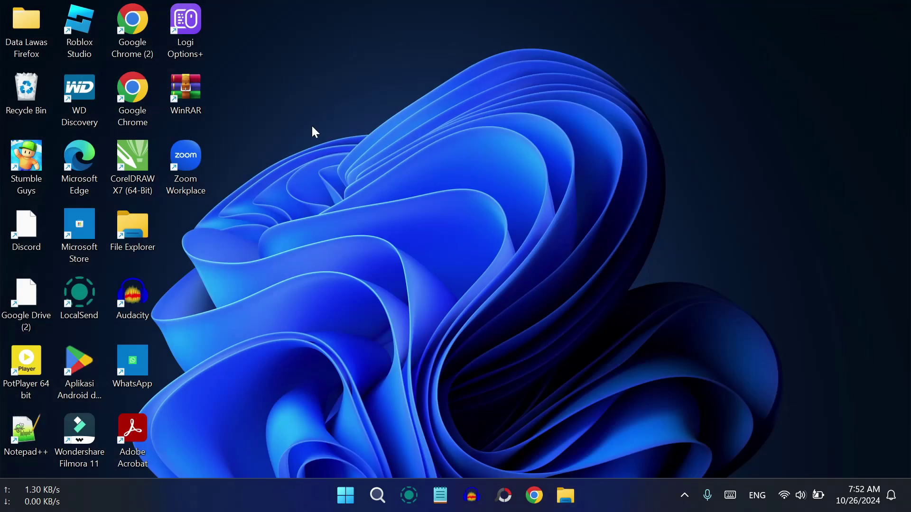